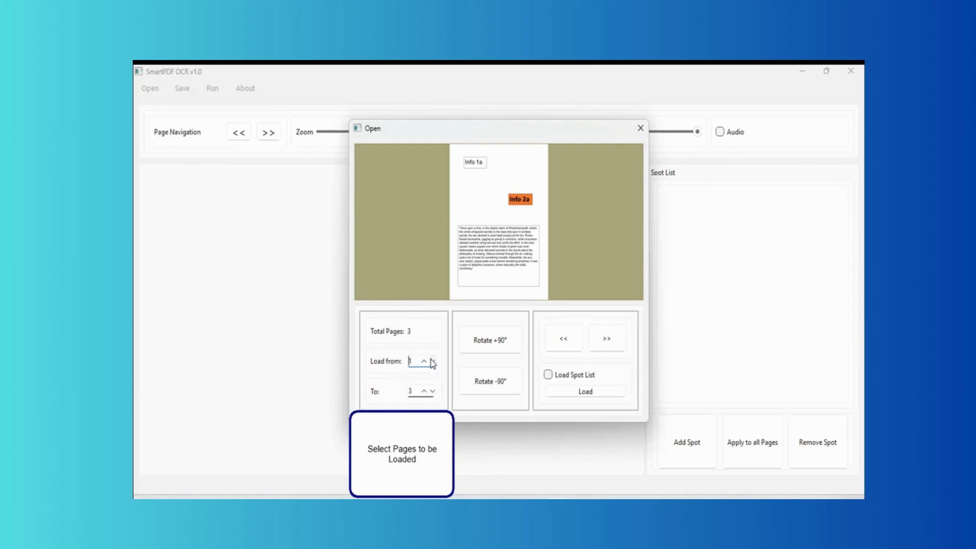
# Step: Load pages 1 to 3 of the PDF in their original orientation, without loading a spot list
pyautogui.click(506, 346)
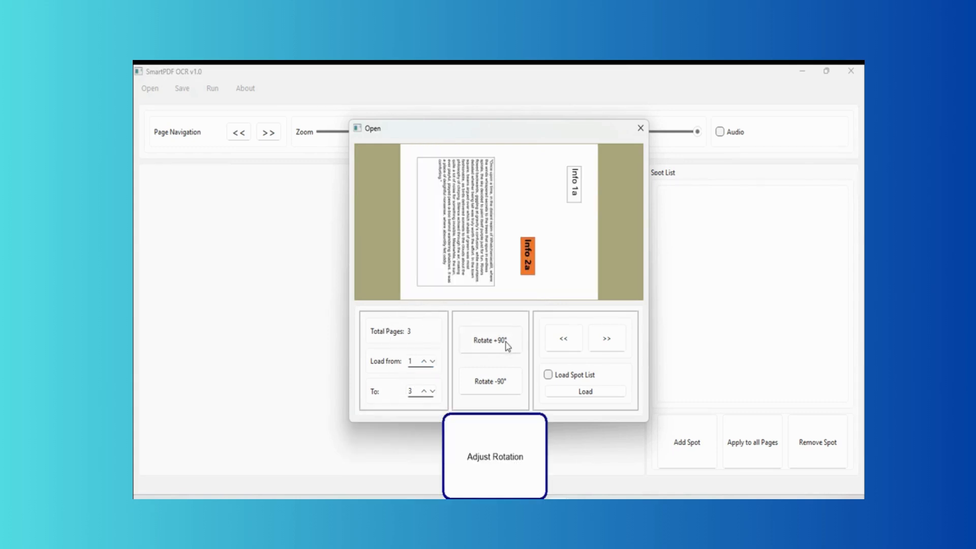
pyautogui.click(497, 388)
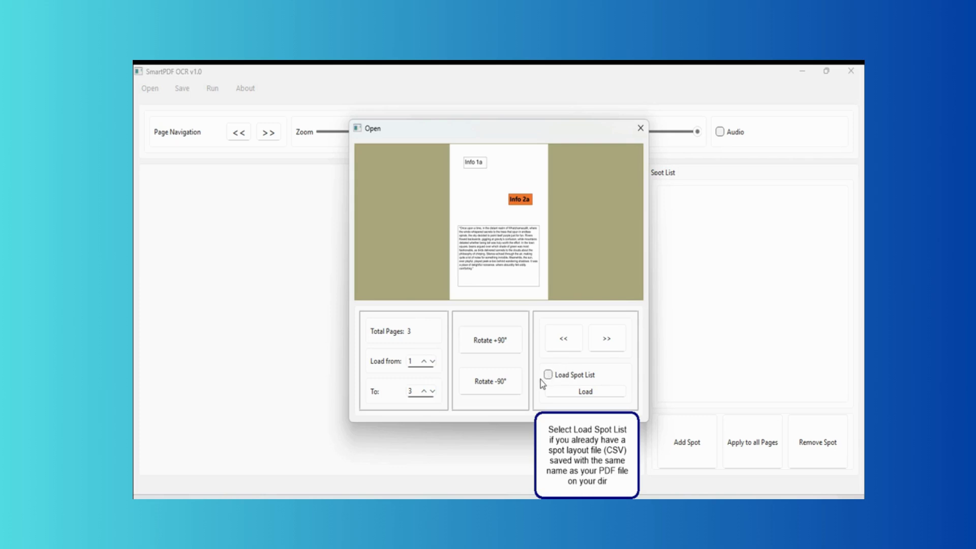
pyautogui.click(585, 391)
# Step: Zoom out to fit the whole page in view, and look through all three pages before returning to page 1
pyautogui.moveTo(697, 133); pyautogui.dragTo(414, 133)
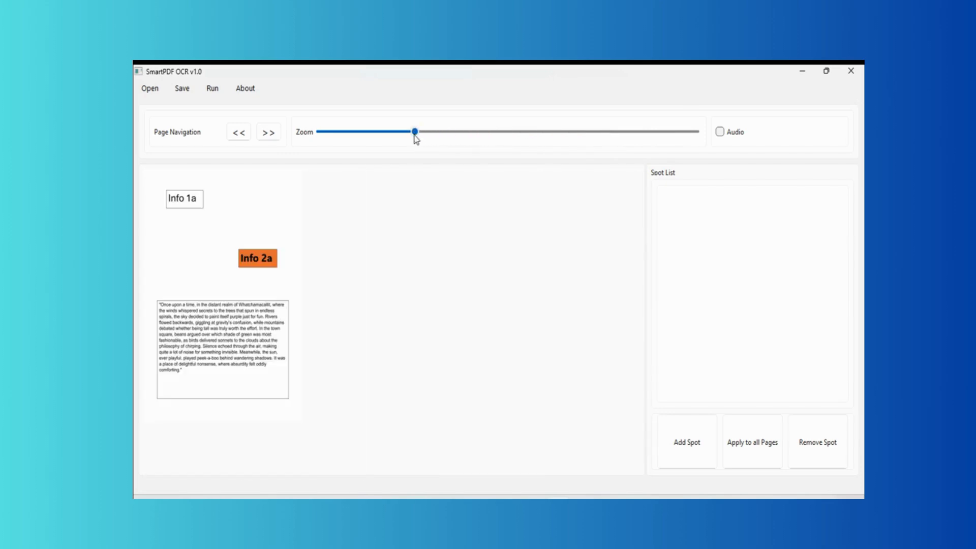
pyautogui.click(277, 133)
pyautogui.click(277, 134)
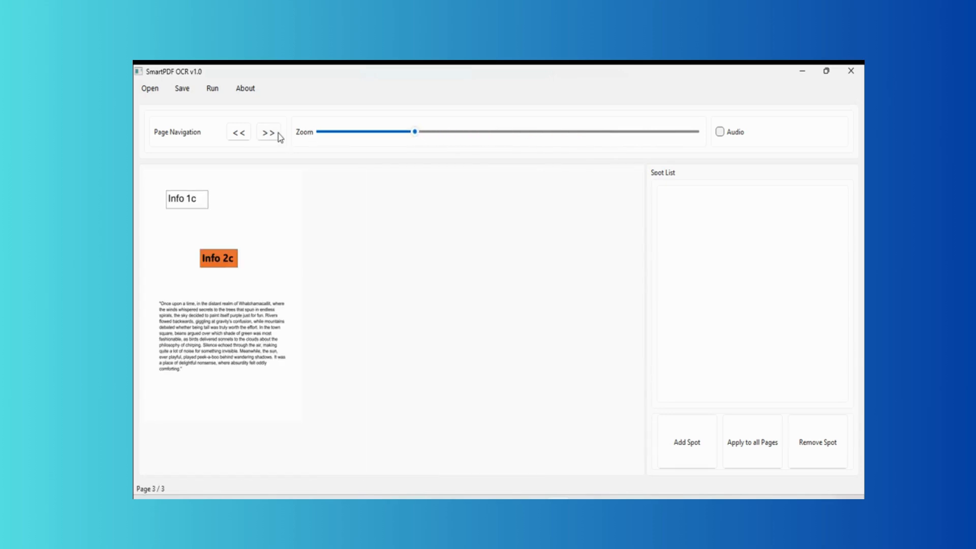
pyautogui.click(242, 138)
pyautogui.click(242, 138)
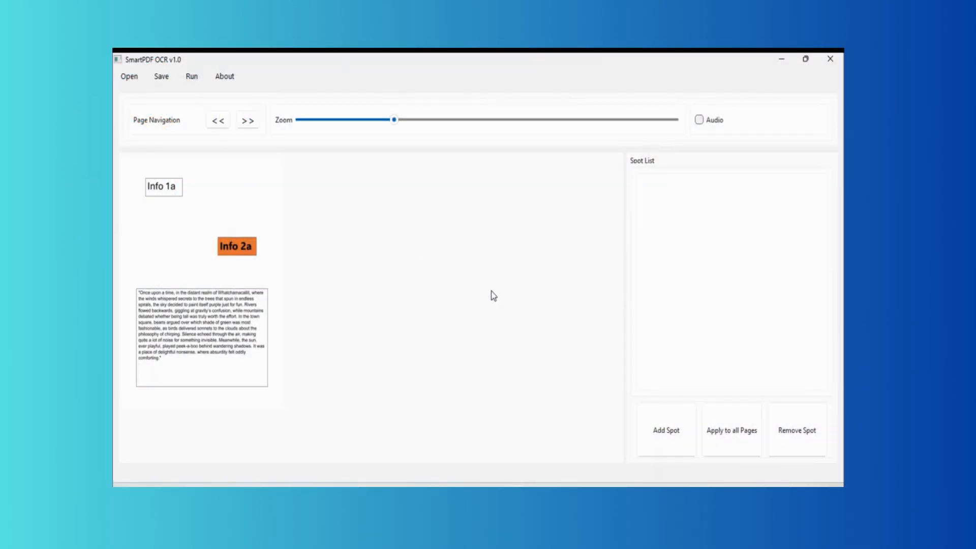
# Step: Find spots by pattern on all pages, using Mask1.png as the pattern image
pyautogui.click(192, 77)
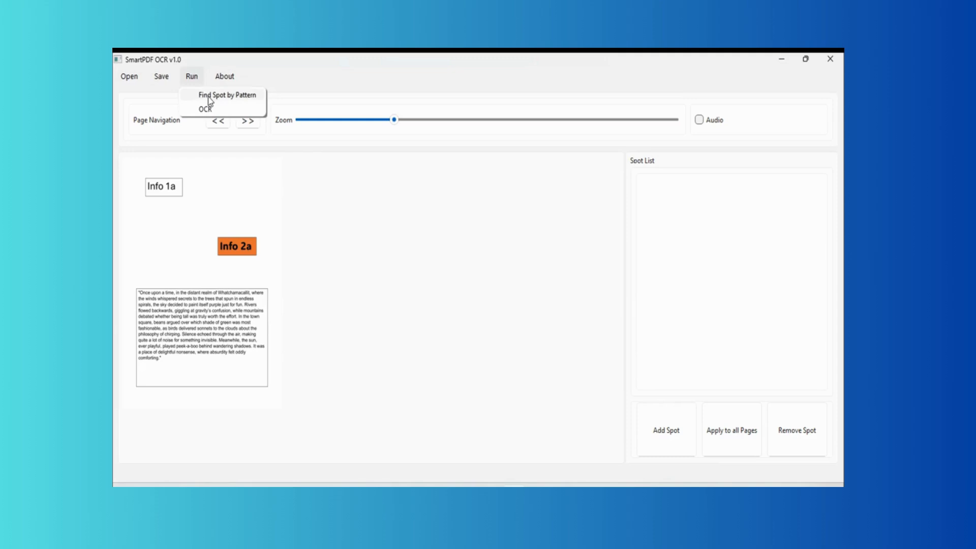
pyautogui.click(210, 96)
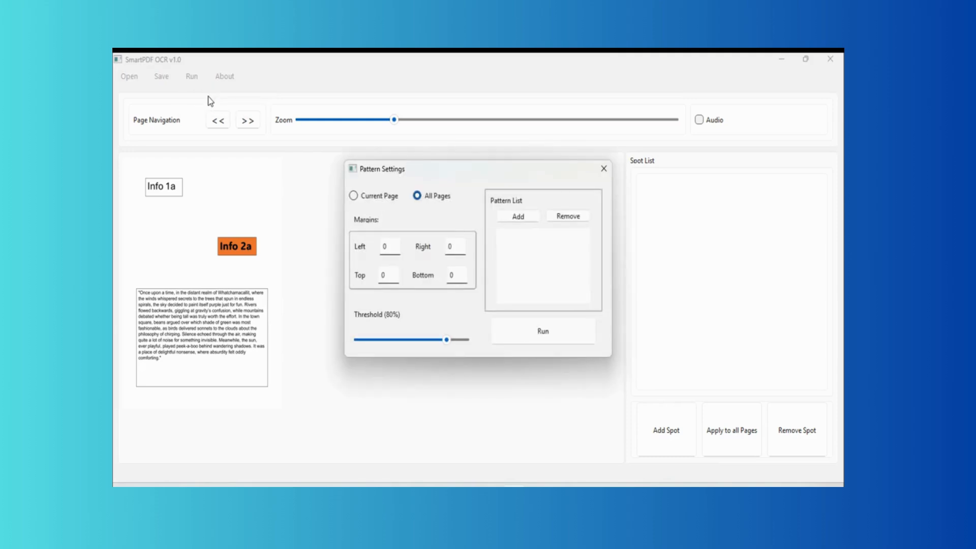
pyautogui.click(388, 197)
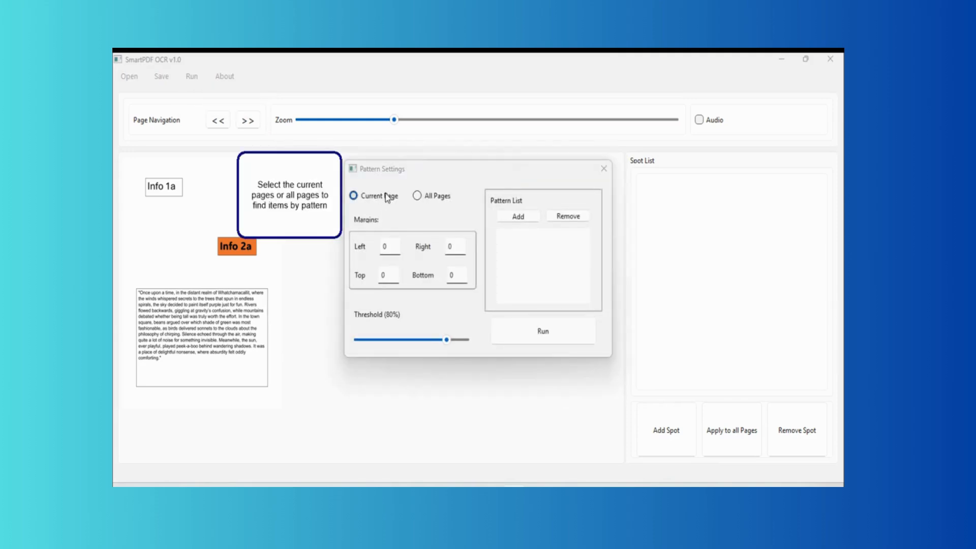
pyautogui.click(420, 197)
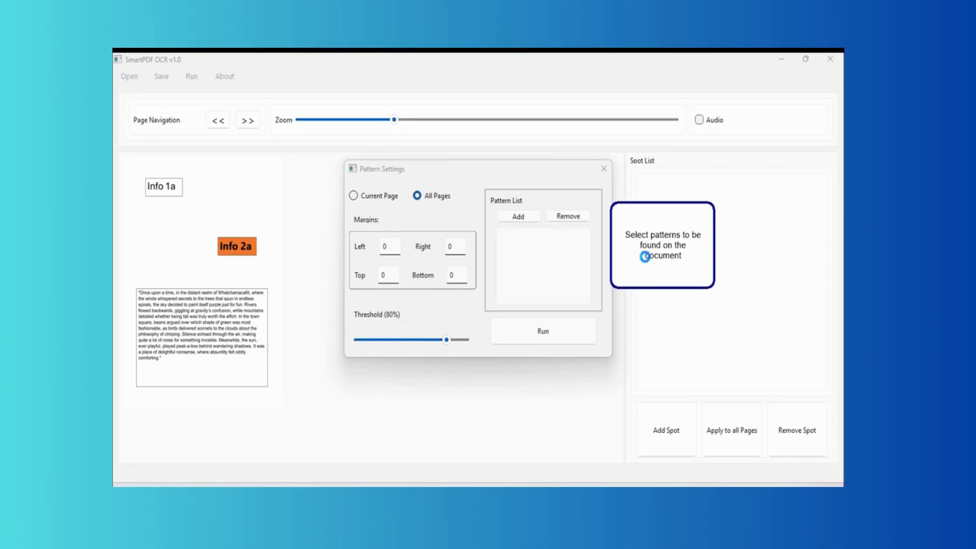
pyautogui.click(527, 215)
pyautogui.click(543, 281)
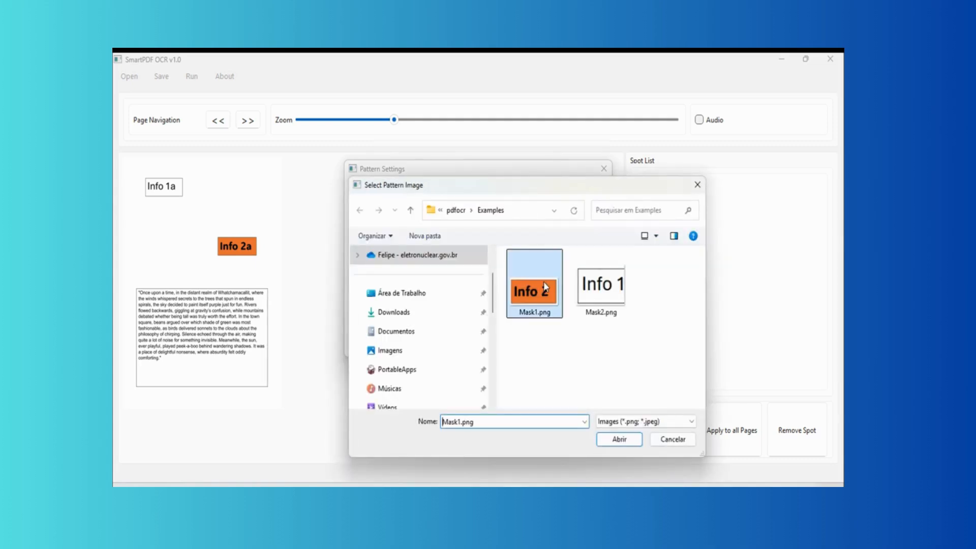
pyautogui.doubleClick(544, 282)
pyautogui.click(545, 333)
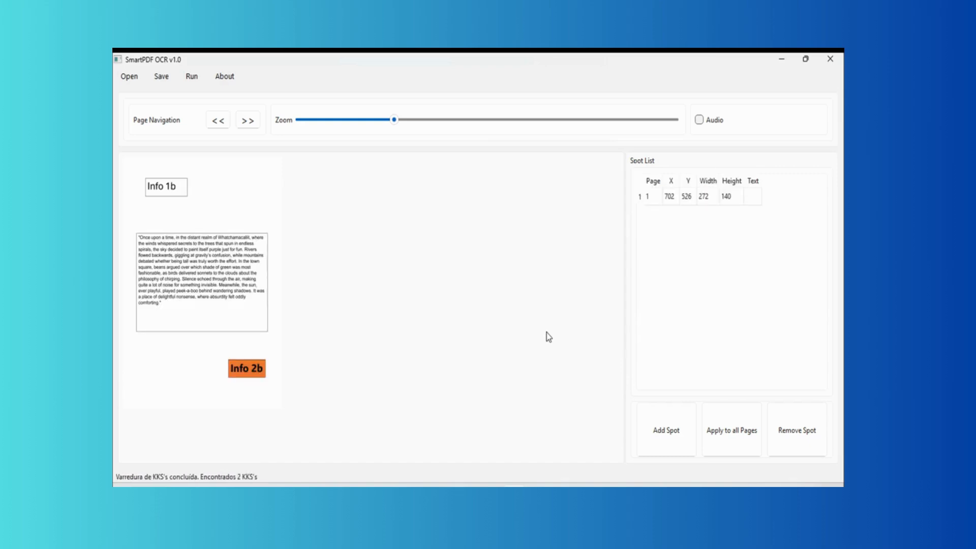
# Step: Check the detected spot on each of the three pages and return to page 1
pyautogui.click(652, 199)
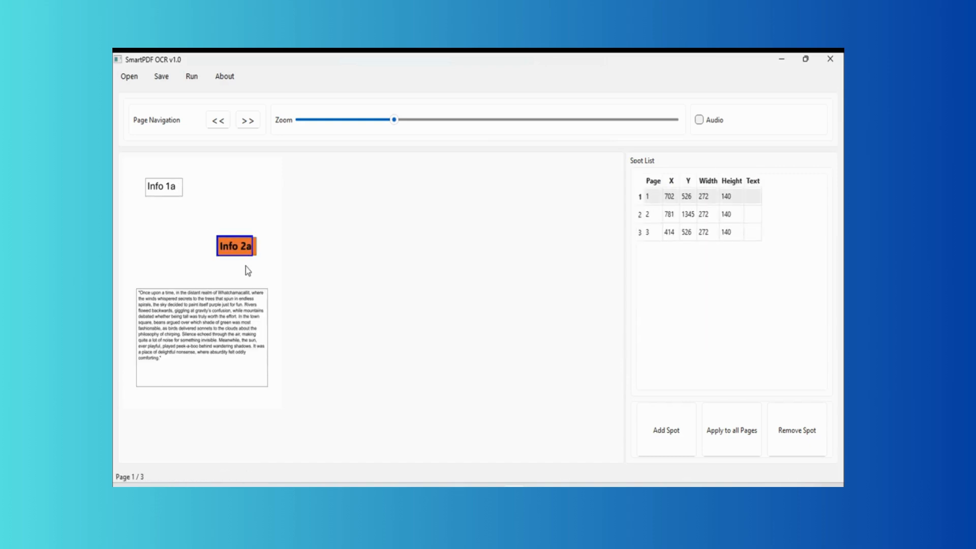
pyautogui.click(651, 213)
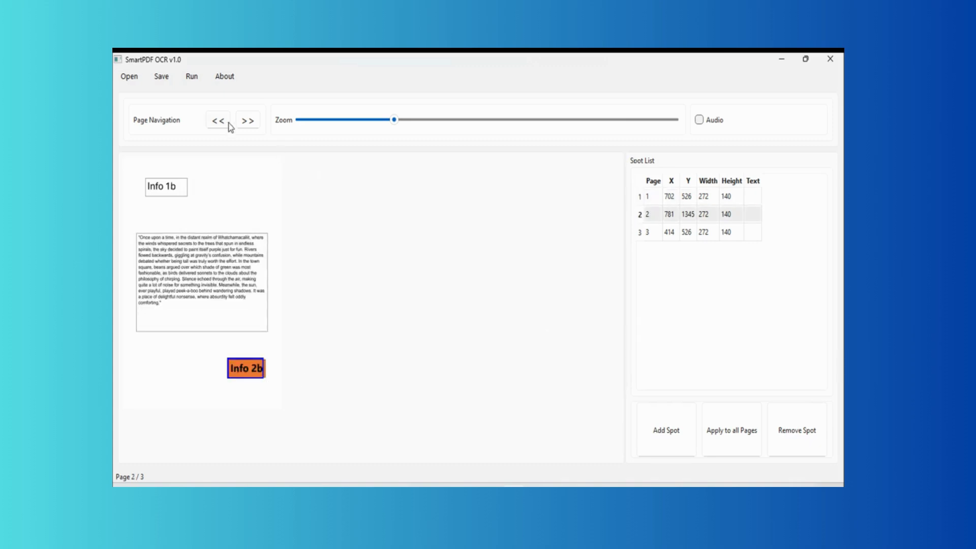
pyautogui.click(651, 231)
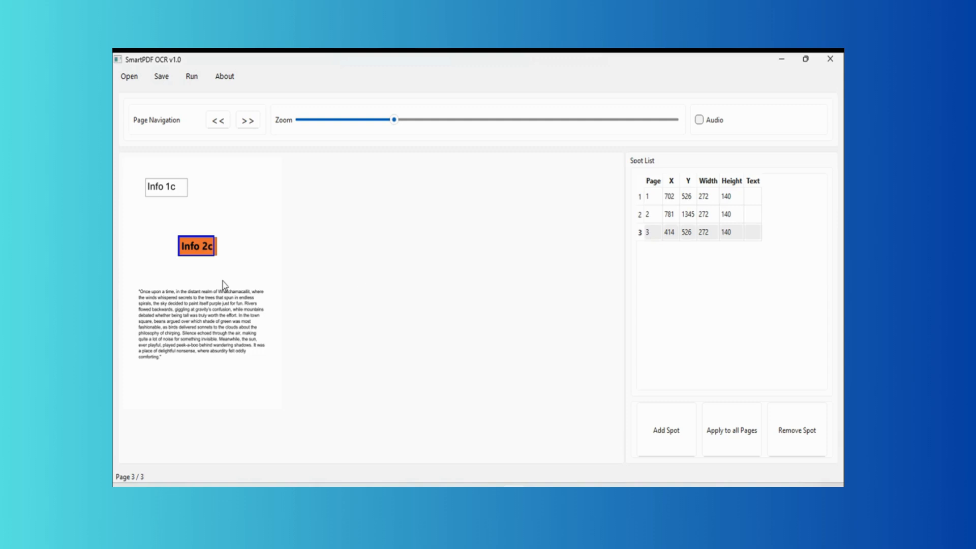
pyautogui.click(221, 123)
pyautogui.click(221, 123)
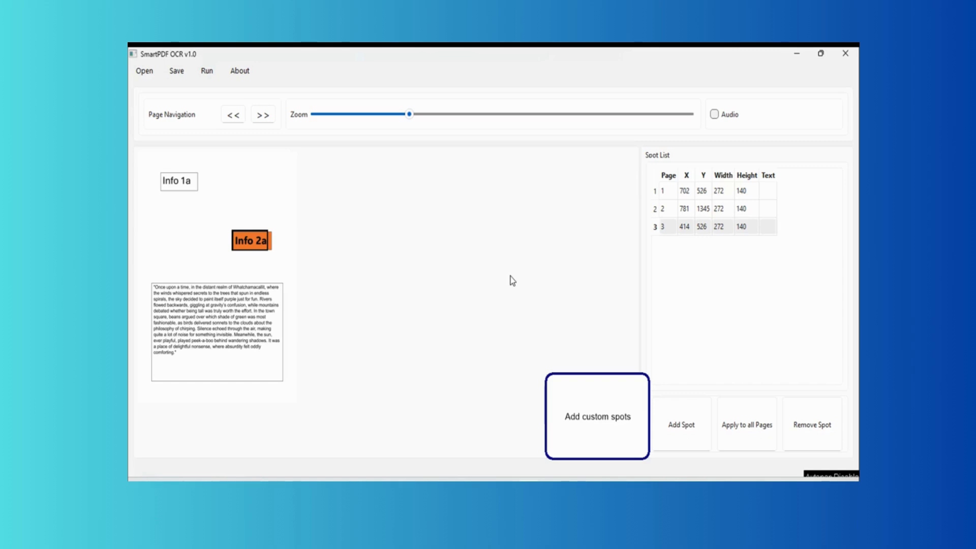
# Step: Add a custom spot over the Info 1a box on page 1, with width 300 and height 150
pyautogui.click(694, 430)
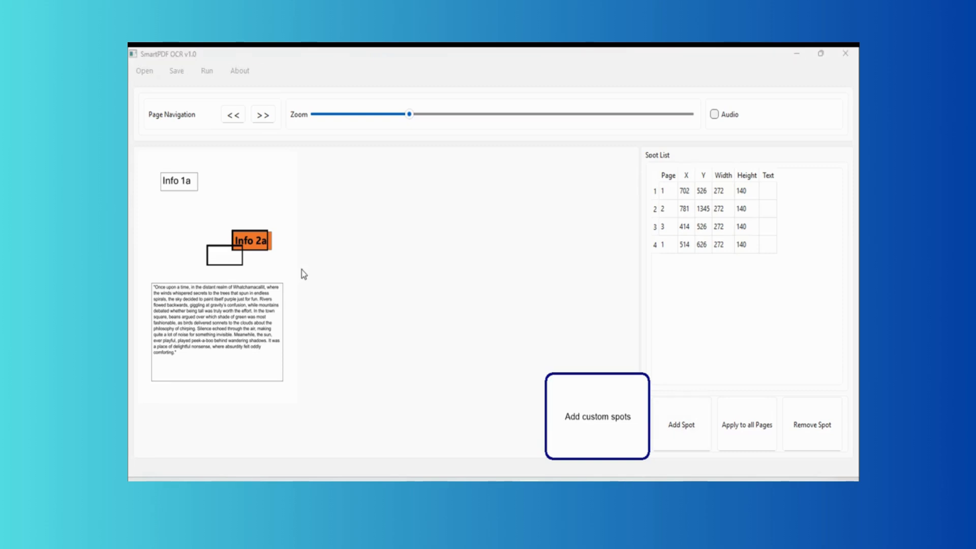
pyautogui.moveTo(228, 262); pyautogui.dragTo(180, 191)
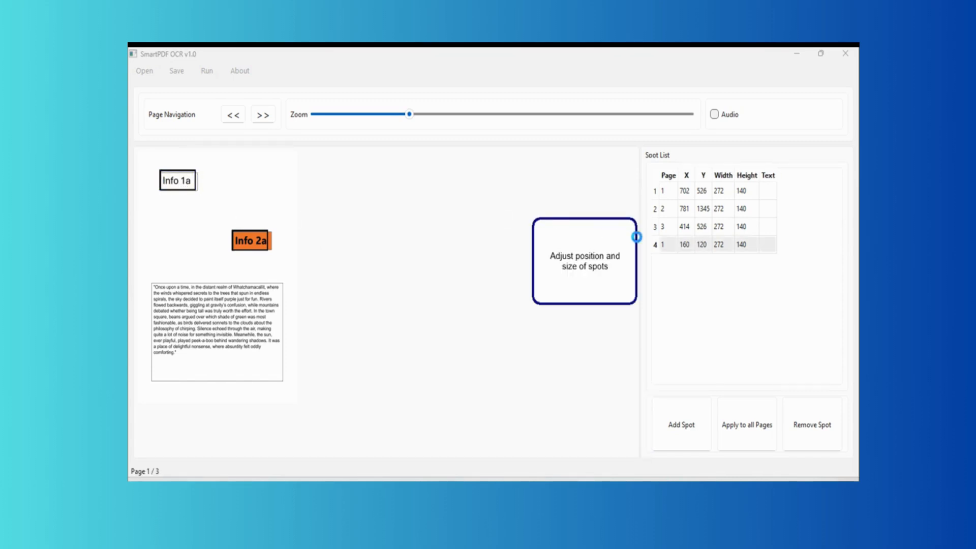
pyautogui.doubleClick(721, 246)
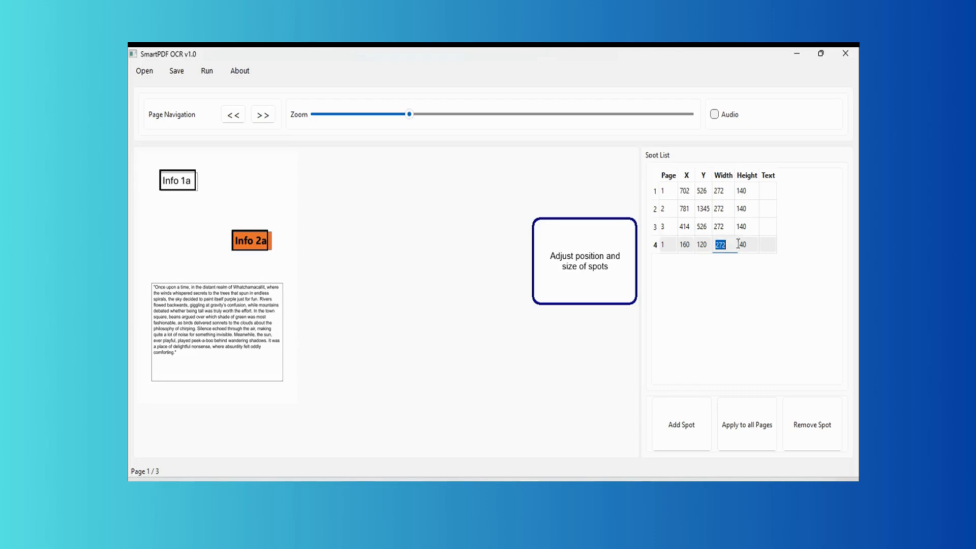
pyautogui.write('300')
pyautogui.press('Return')
pyautogui.doubleClick(743, 245)
pyautogui.write('150')
pyautogui.press('Return')
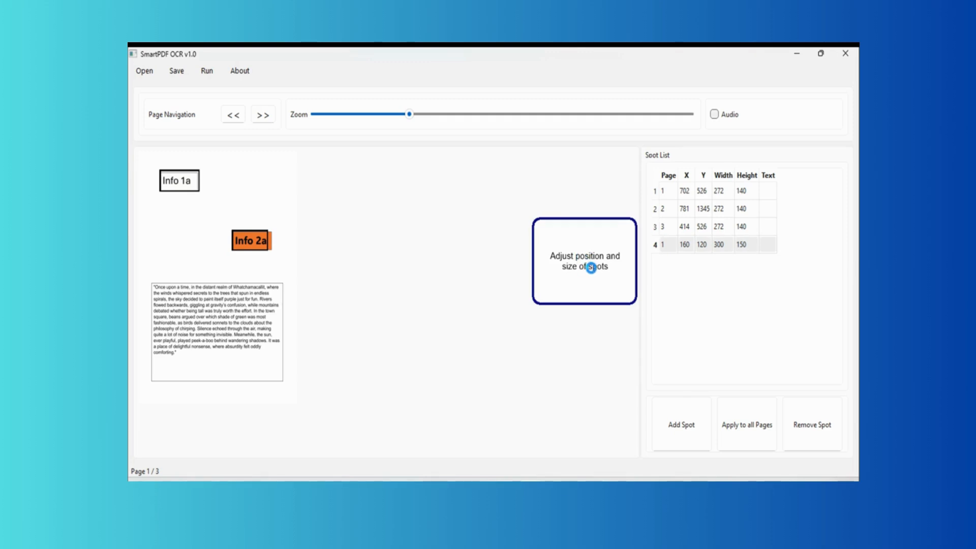
# Step: Apply the Info 1a spot to all pages and check its placement on pages 2 and 3
pyautogui.click(746, 432)
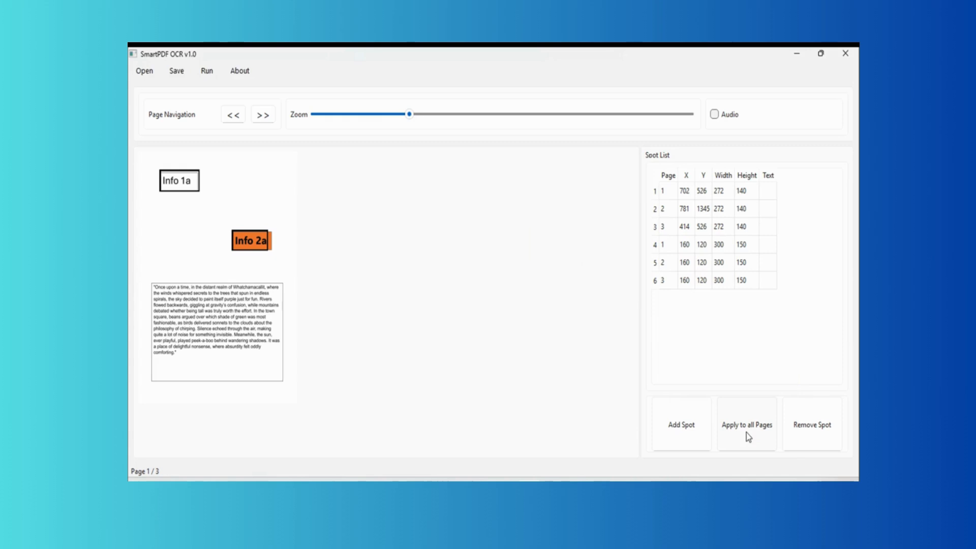
pyautogui.click(262, 115)
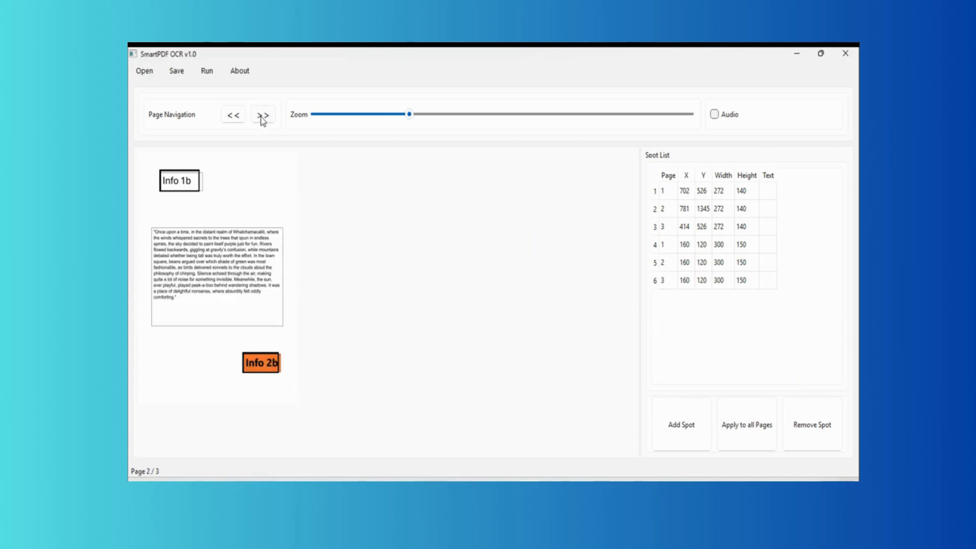
pyautogui.click(262, 116)
pyautogui.click(234, 117)
pyautogui.click(234, 116)
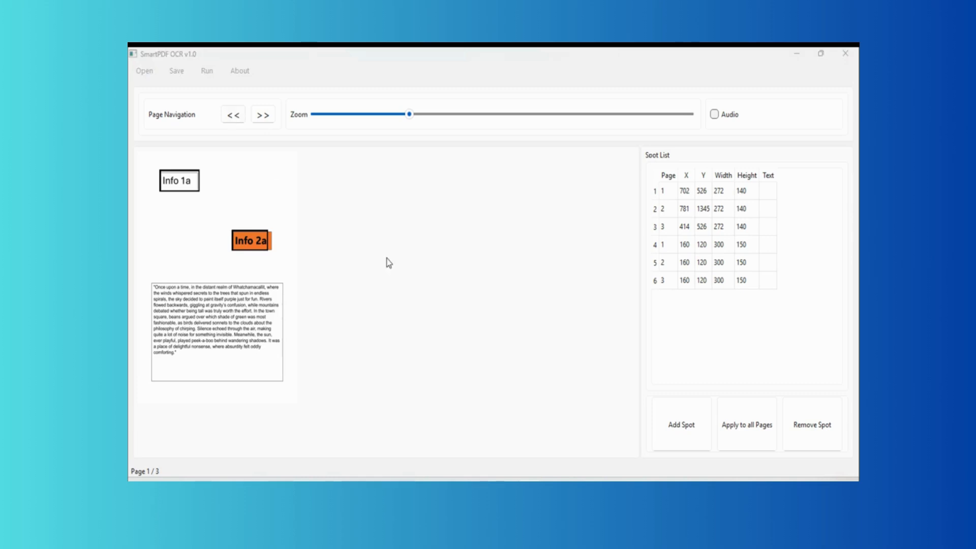
# Step: Add a trial spot, move it to the blank area beside page 1, and remove it
pyautogui.click(661, 427)
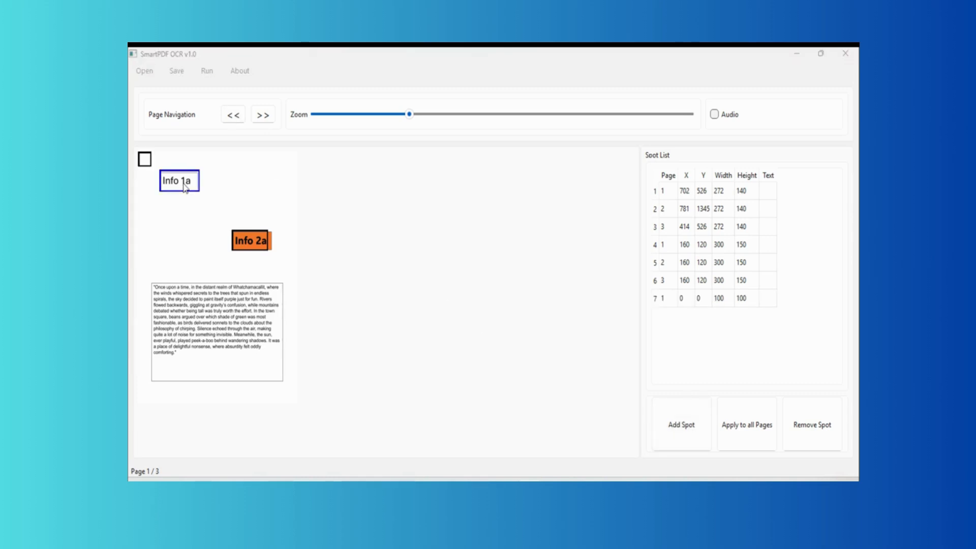
pyautogui.moveTo(150, 167); pyautogui.dragTo(344, 286)
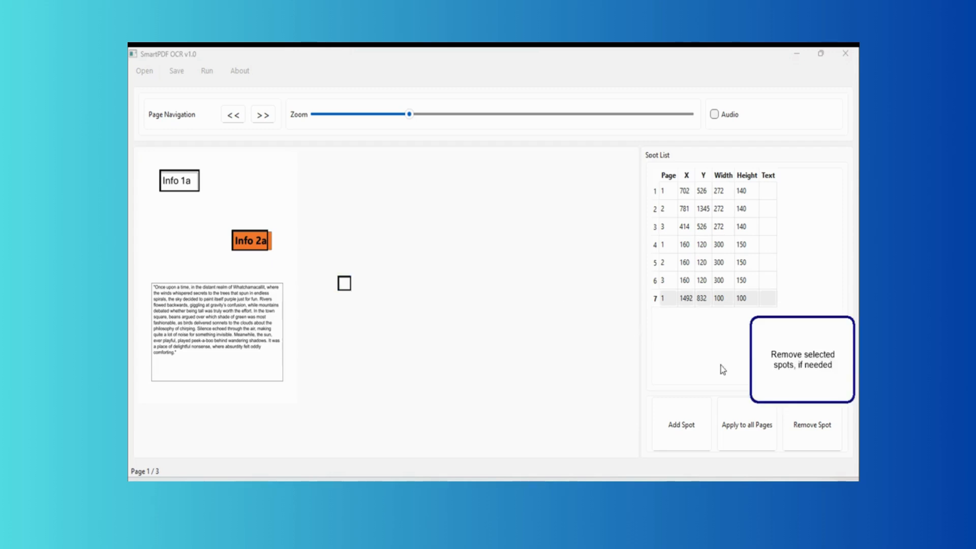
pyautogui.click(810, 430)
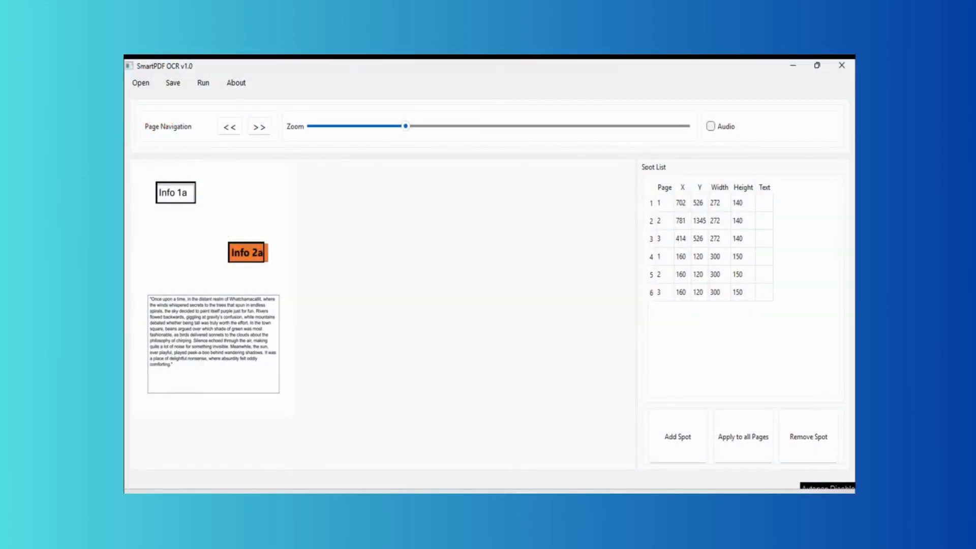
# Step: Run OCR on all spots
pyautogui.click(204, 84)
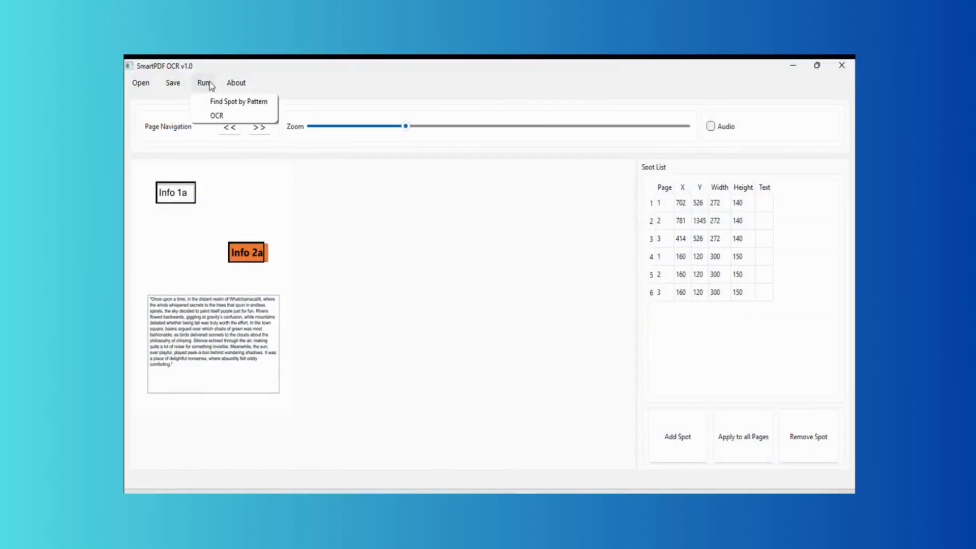
pyautogui.click(216, 116)
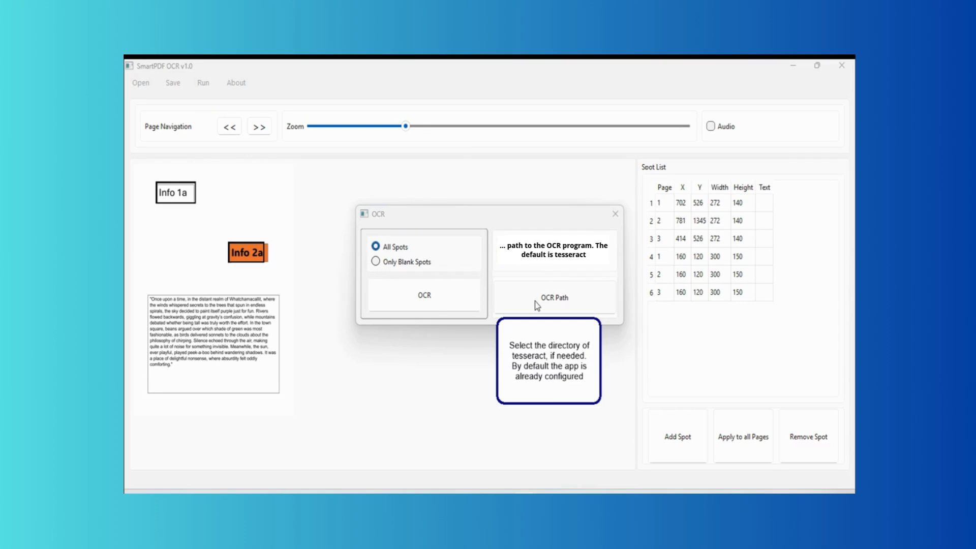
pyautogui.click(397, 265)
pyautogui.click(393, 249)
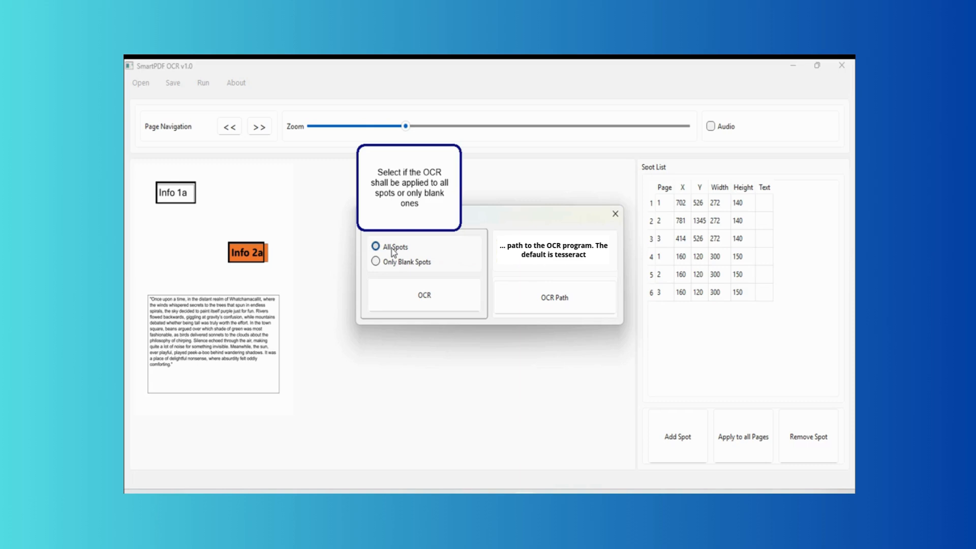
pyautogui.click(423, 295)
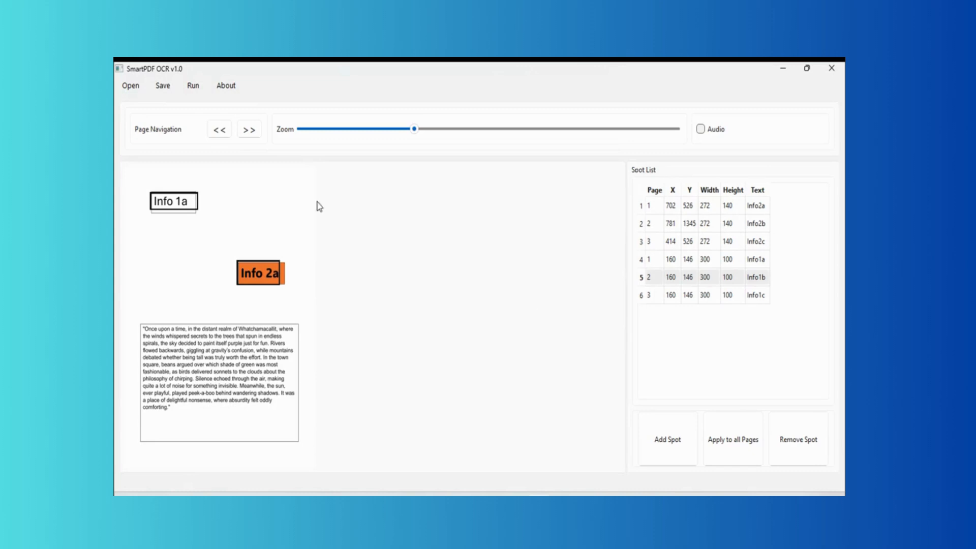
# Step: Save the spot layout as the CSV file My Document.csv in the Examples folder
pyautogui.click(169, 87)
pyautogui.click(178, 105)
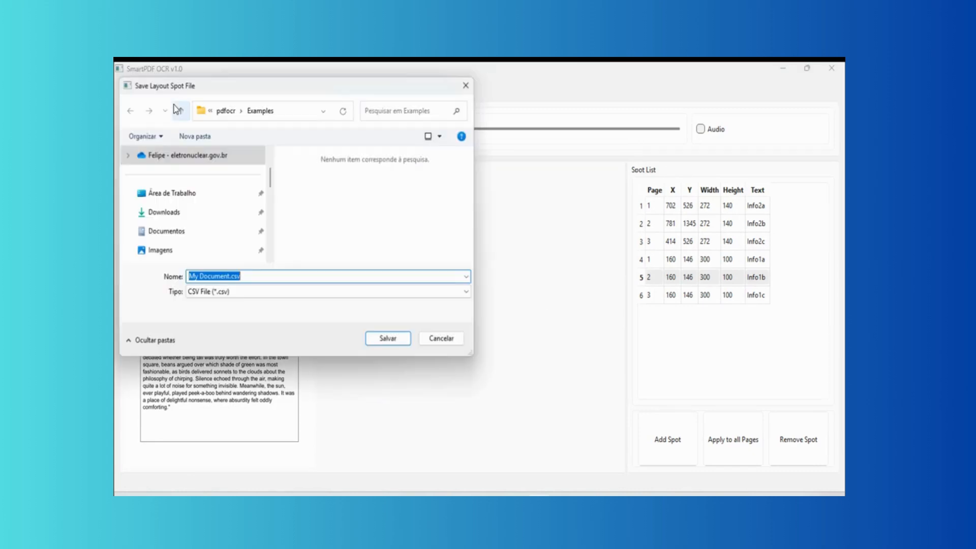
pyautogui.click(387, 340)
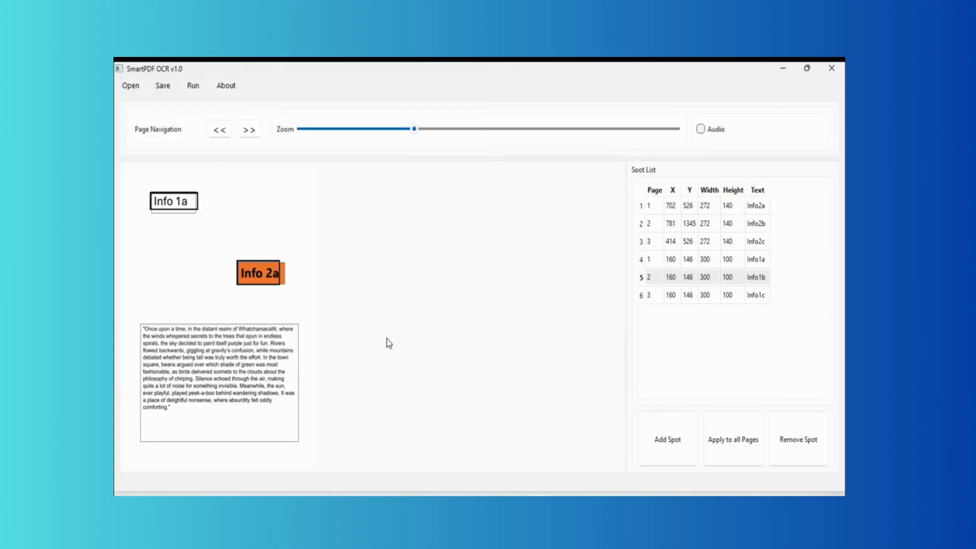